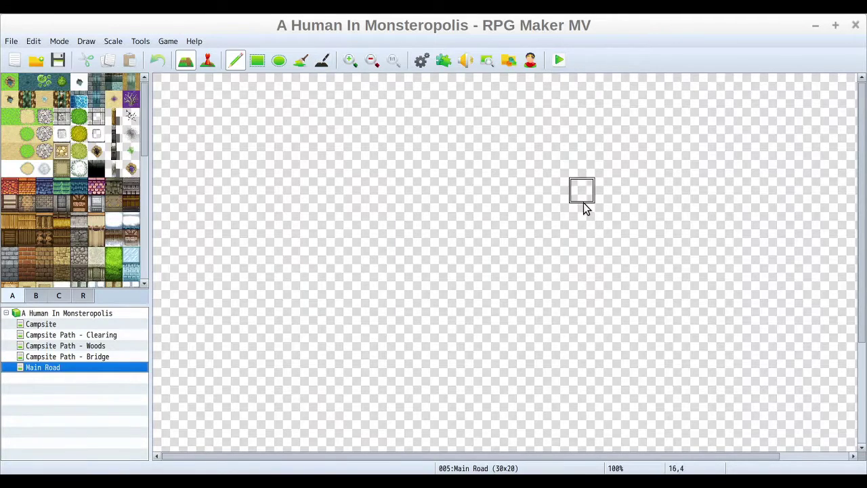
pyautogui.scroll(-5, 863, 220)
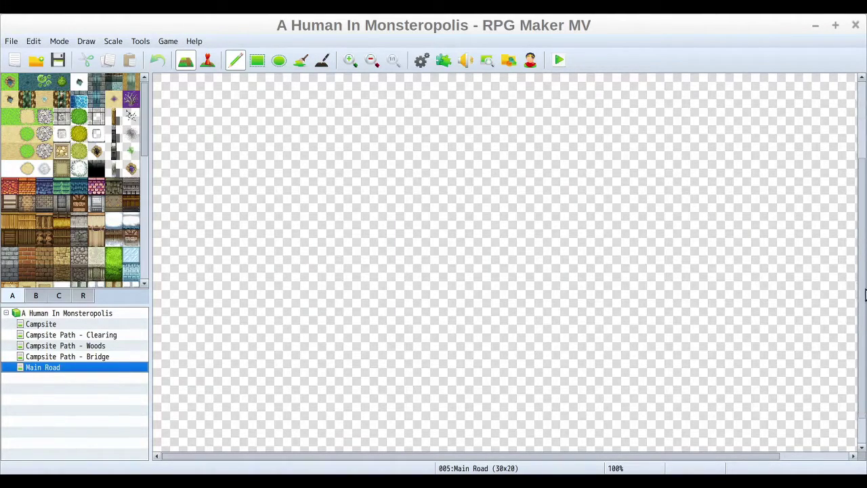
pyautogui.scroll(5, 860, 204)
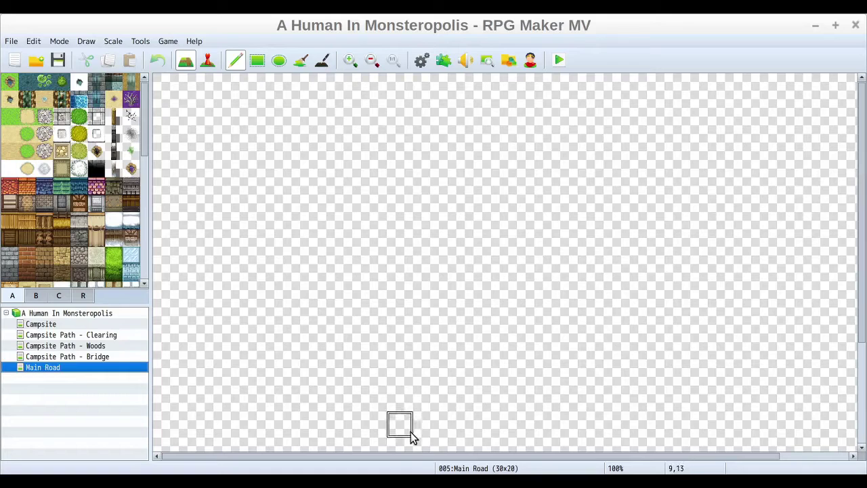
pyautogui.moveTo(400, 456); pyautogui.dragTo(300, 451)
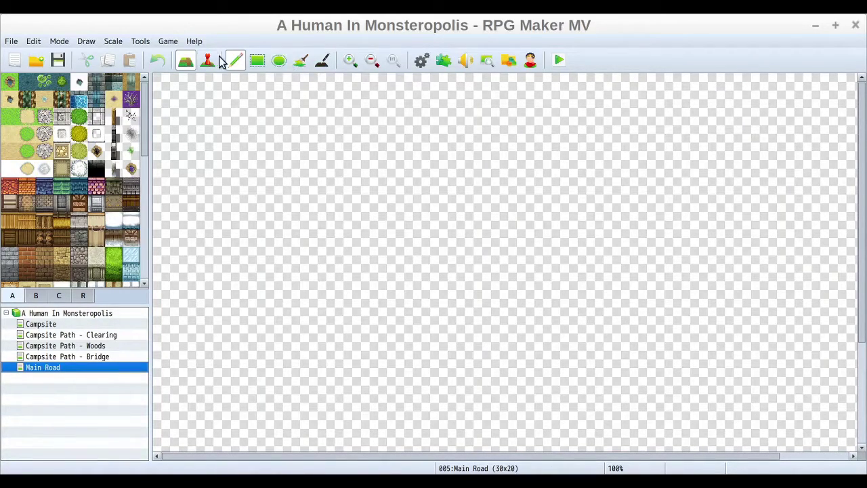
pyautogui.click(375, 60)
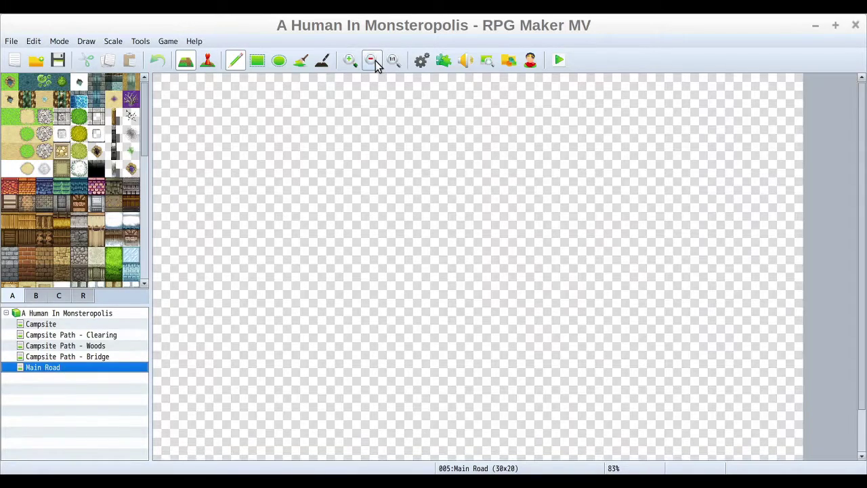
pyautogui.click(376, 60)
pyautogui.click(375, 60)
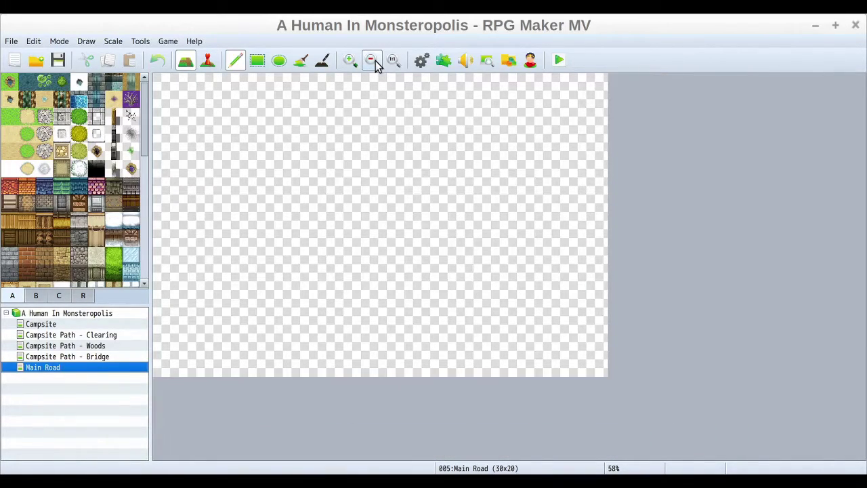
pyautogui.click(375, 61)
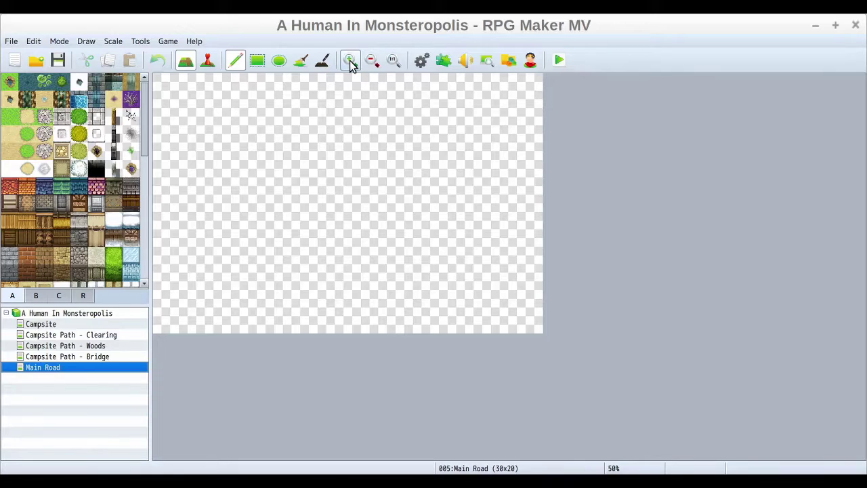
pyautogui.click(388, 61)
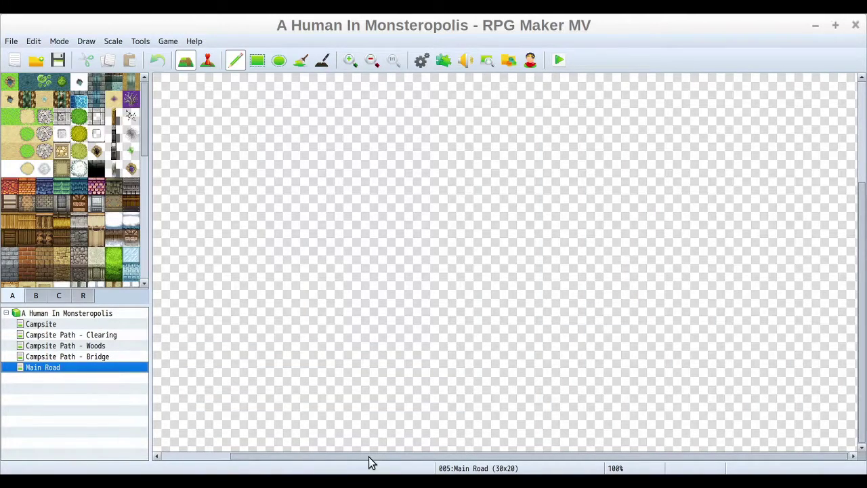
pyautogui.moveTo(370, 455); pyautogui.dragTo(195, 453)
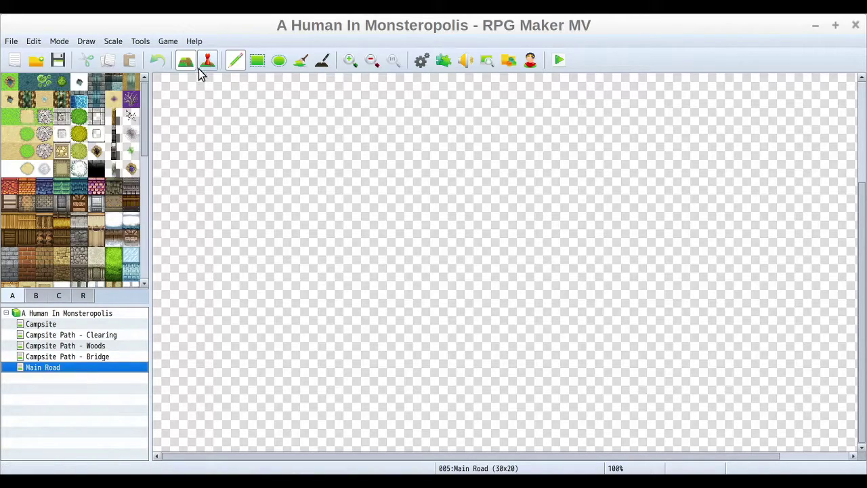
# Flood-fill the entire map with plain grass, then ready the Pencil with Dirt (Meadow)
pyautogui.click(300, 60)
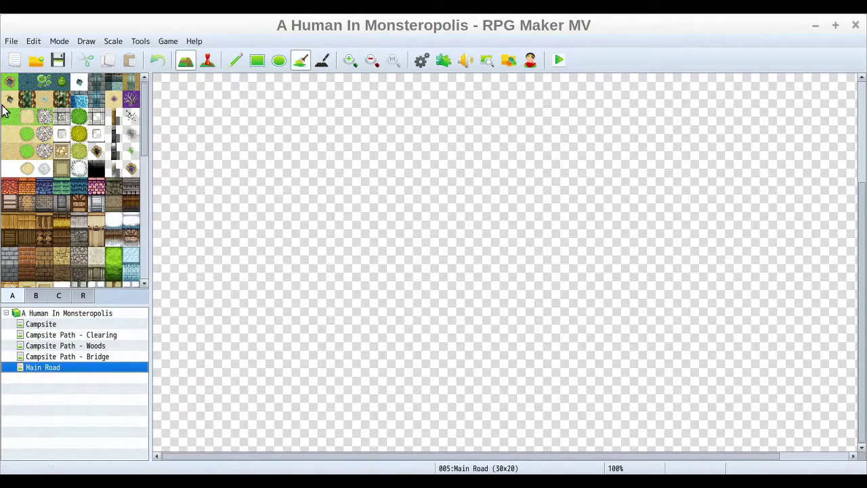
pyautogui.click(9, 115)
pyautogui.click(296, 228)
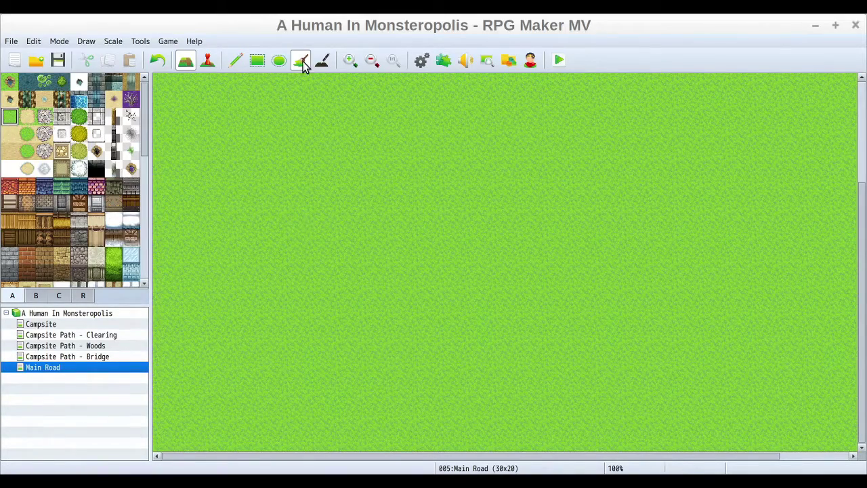
pyautogui.click(233, 66)
pyautogui.click(29, 118)
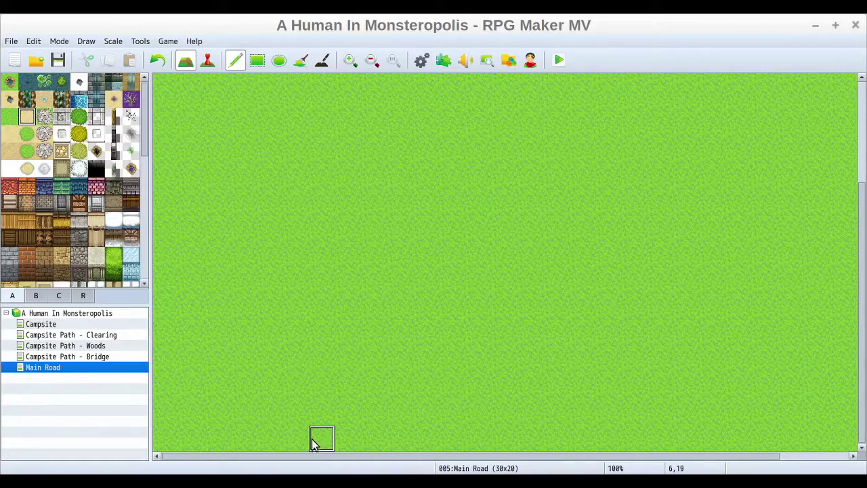
# Paint a T-shaped Dirt (Meadow) path from the bottom rows upward into the grass
pyautogui.moveTo(321, 444); pyautogui.dragTo(393, 450)
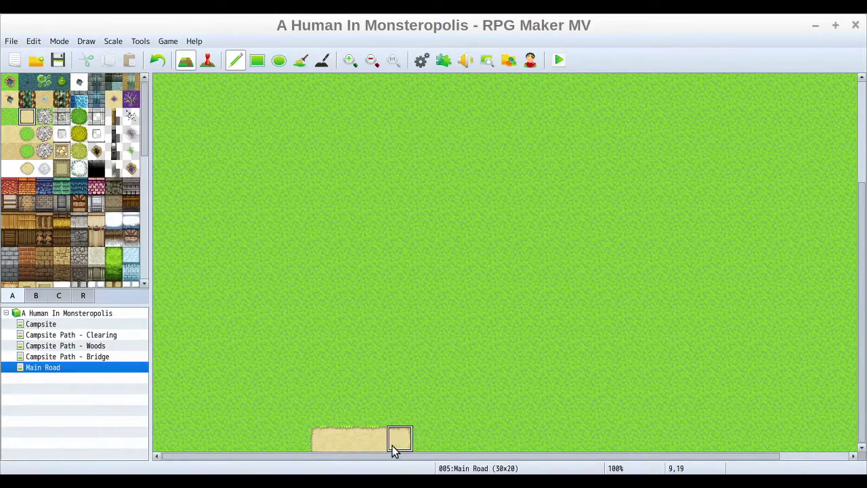
pyautogui.moveTo(330, 414)
pyautogui.mouseDown()
pyautogui.moveTo(327, 391)
pyautogui.moveTo(361, 422)
pyautogui.moveTo(345, 391)
pyautogui.moveTo(383, 431)
pyautogui.moveTo(378, 398)
pyautogui.moveTo(398, 413)
pyautogui.moveTo(397, 387)
pyautogui.mouseUp()
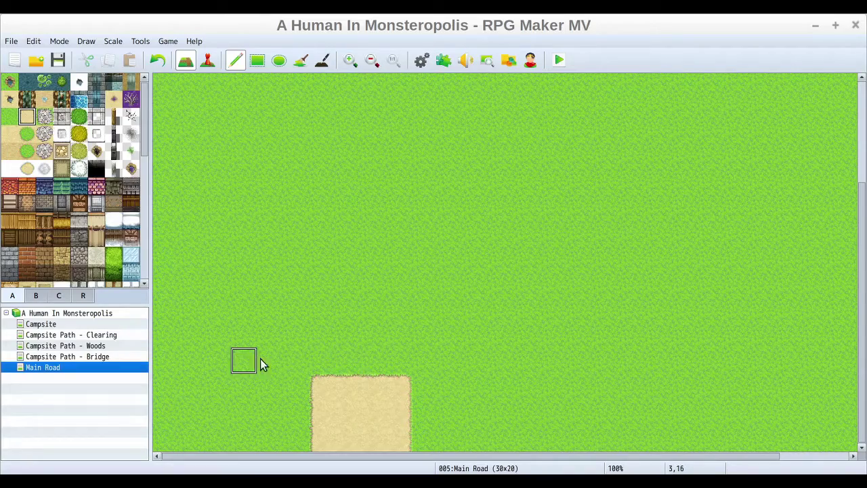
pyautogui.moveTo(304, 363); pyautogui.dragTo(301, 343)
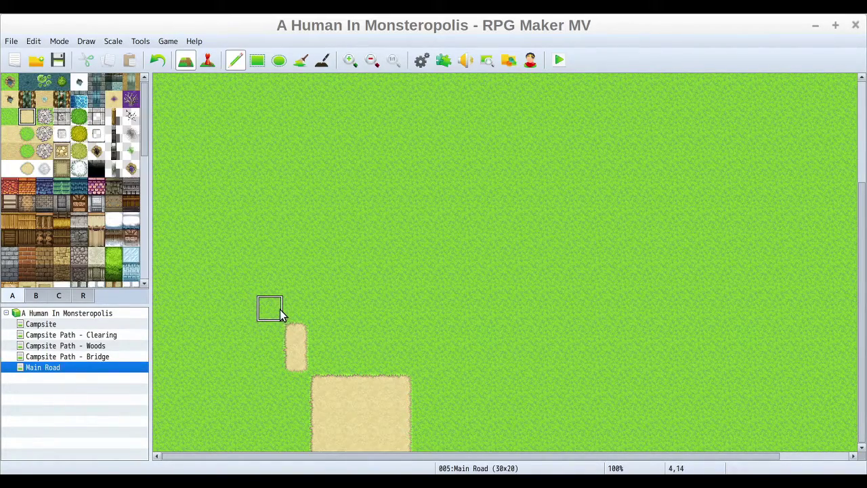
pyautogui.click(331, 360)
pyautogui.moveTo(332, 360)
pyautogui.mouseDown()
pyautogui.moveTo(332, 335)
pyautogui.moveTo(347, 363)
pyautogui.moveTo(346, 336)
pyautogui.moveTo(371, 363)
pyautogui.moveTo(374, 337)
pyautogui.mouseUp()
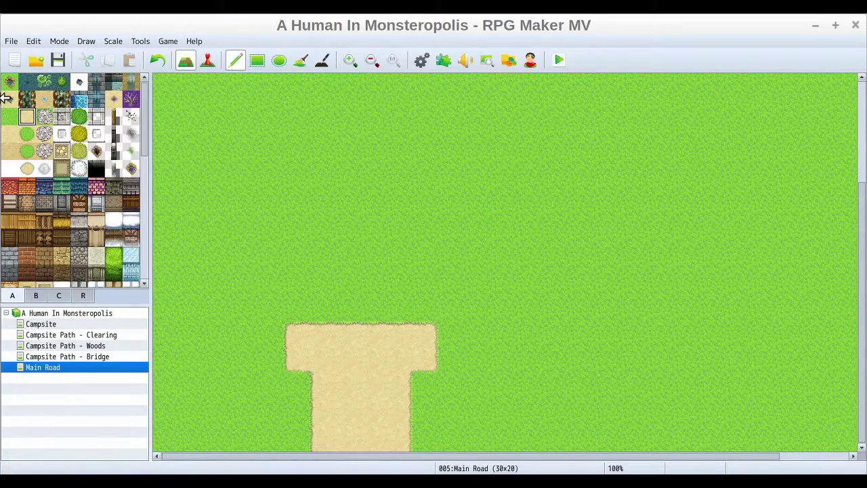
# Paint cobblestone along row 14 to the left edge, then up column 0
pyautogui.click(44, 119)
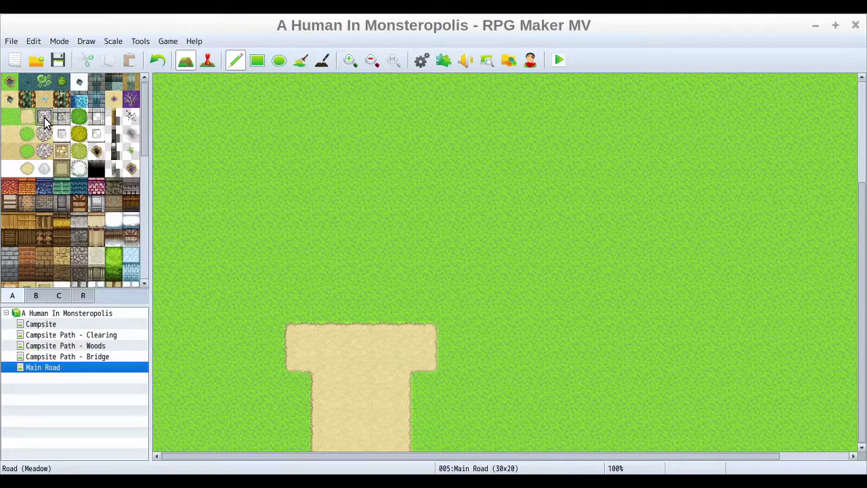
pyautogui.moveTo(285, 318); pyautogui.dragTo(265, 308)
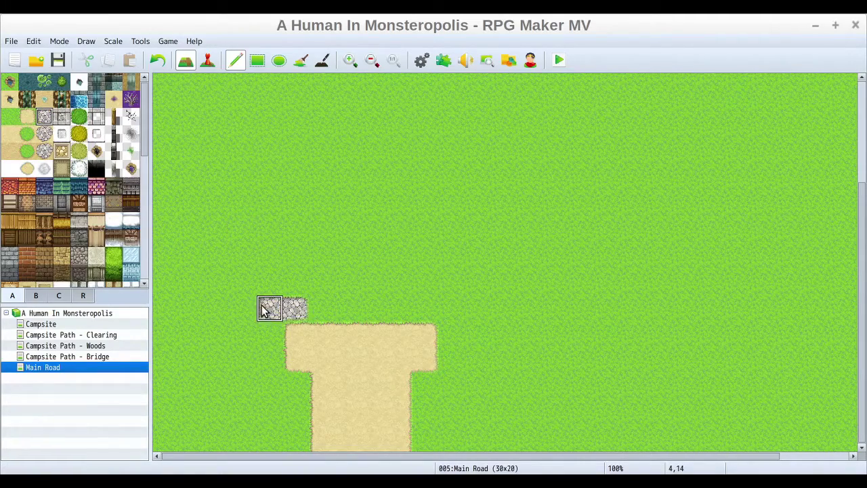
pyautogui.click(324, 318)
pyautogui.moveTo(325, 317); pyautogui.dragTo(452, 312)
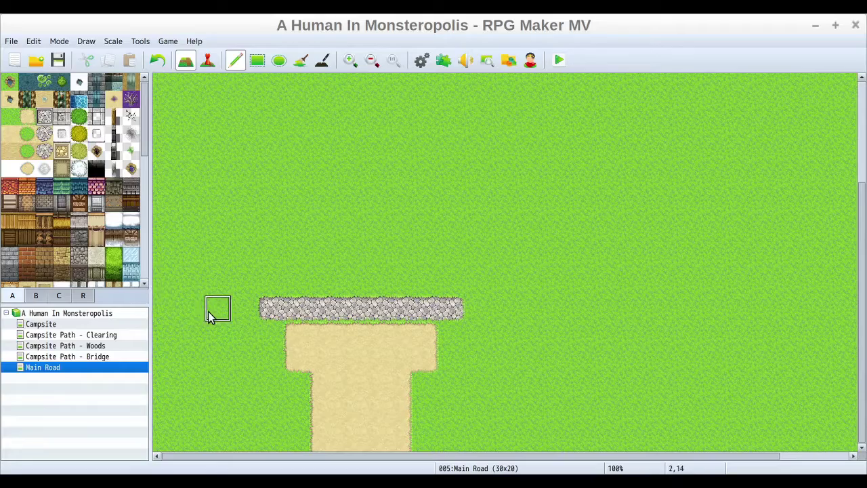
pyautogui.moveTo(251, 313)
pyautogui.mouseDown()
pyautogui.moveTo(149, 305)
pyautogui.moveTo(165, 307)
pyautogui.moveTo(162, 203)
pyautogui.mouseUp()
pyautogui.moveTo(863, 274); pyautogui.dragTo(852, 149)
pyautogui.moveTo(162, 323); pyautogui.dragTo(164, 273)
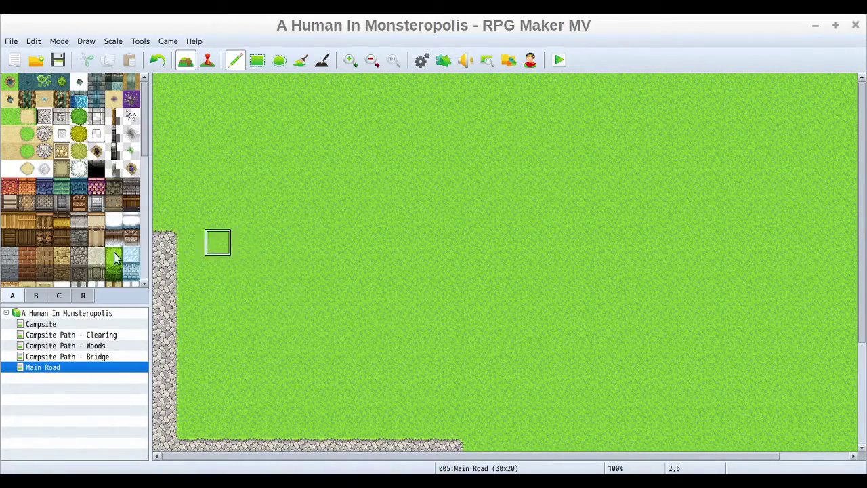
# Rectangle-paint cobblestone from the road's left corner across to the map's right edge
pyautogui.click(258, 63)
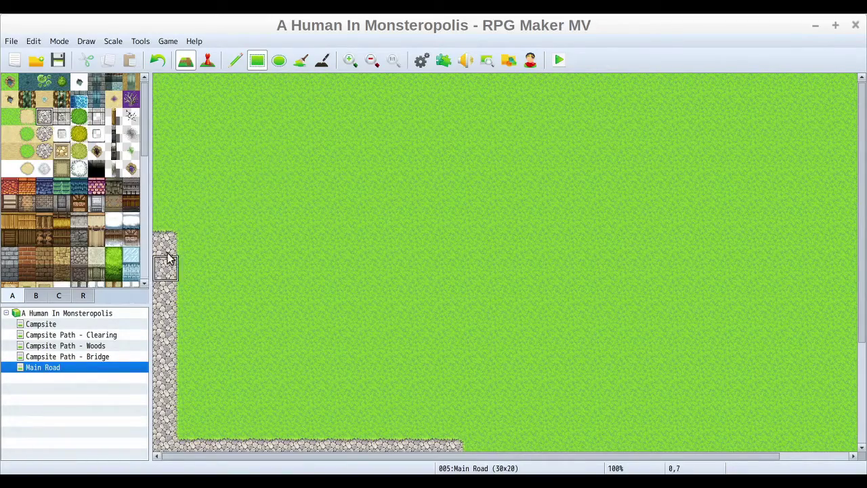
pyautogui.moveTo(171, 253); pyautogui.dragTo(456, 428)
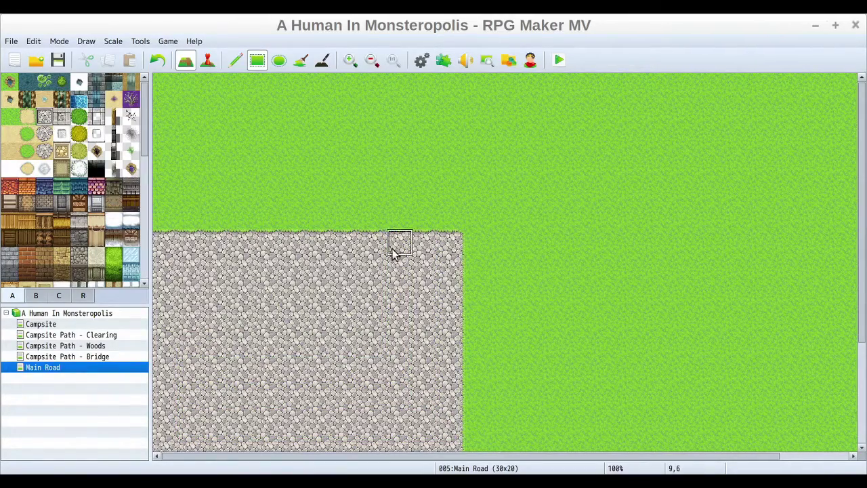
pyautogui.moveTo(863, 207); pyautogui.dragTo(862, 283)
pyautogui.moveTo(479, 143); pyautogui.dragTo(819, 344)
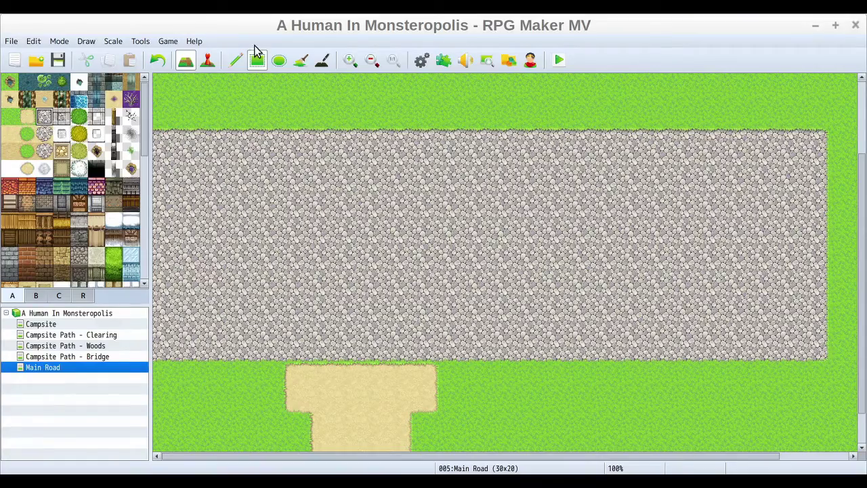
pyautogui.moveTo(411, 457); pyautogui.dragTo(547, 471)
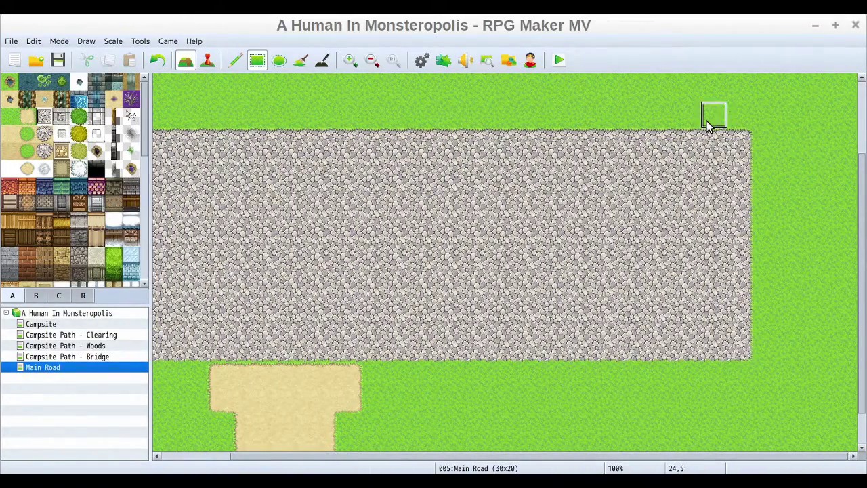
pyautogui.moveTo(747, 151); pyautogui.dragTo(854, 358)
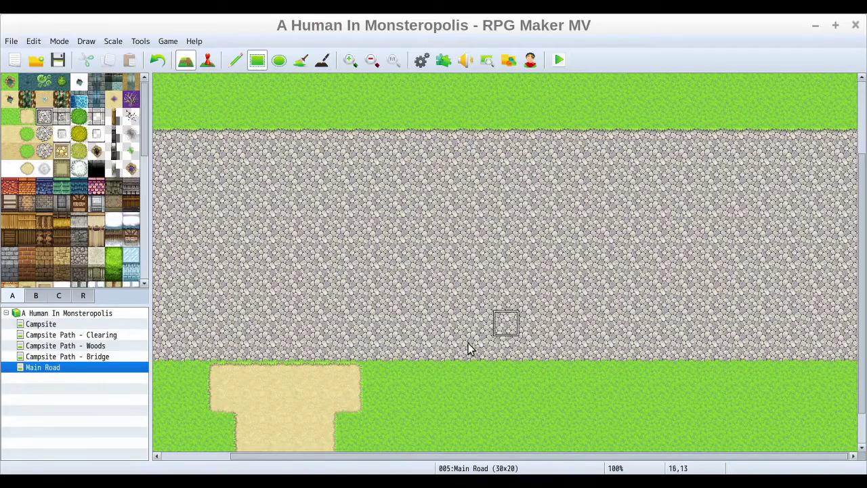
# Undo the accidental grass notch so the road's lower edge stays straight
pyautogui.click(10, 117)
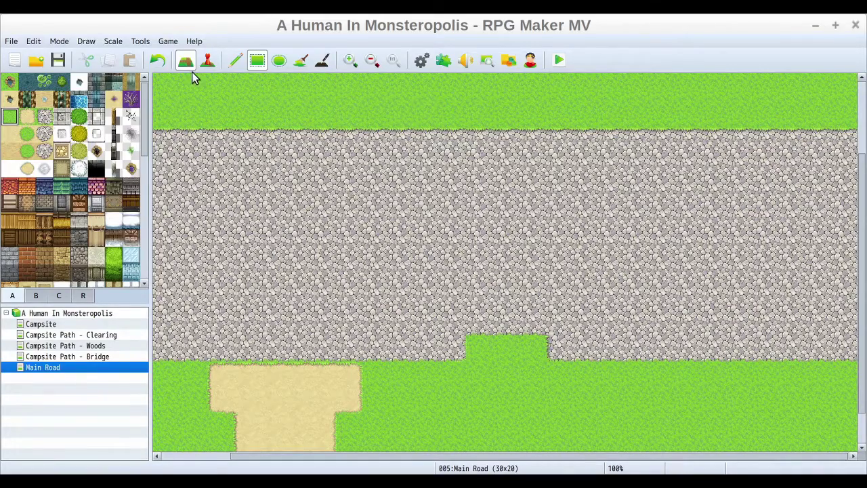
pyautogui.click(156, 61)
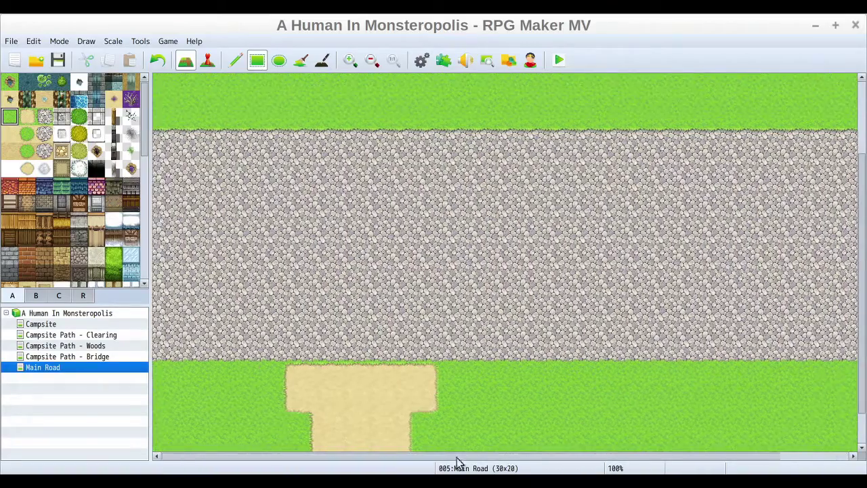
pyautogui.moveTo(546, 455); pyautogui.dragTo(459, 457)
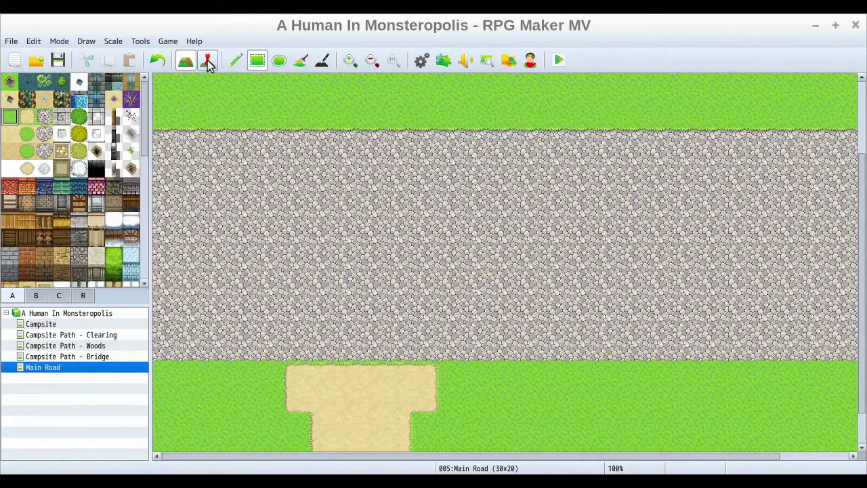
# Copy the signpost event from Campsite Path - Clearing and paste it at Main Road cell 11,15
pyautogui.click(72, 335)
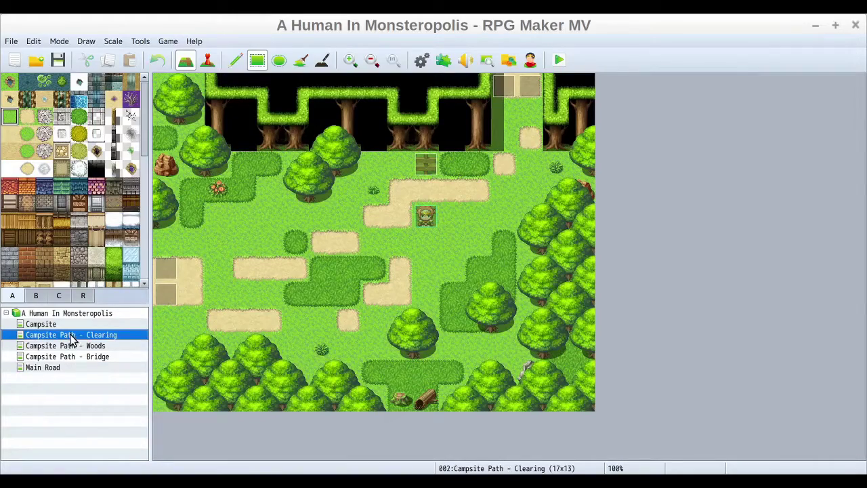
pyautogui.click(207, 61)
pyautogui.click(436, 164)
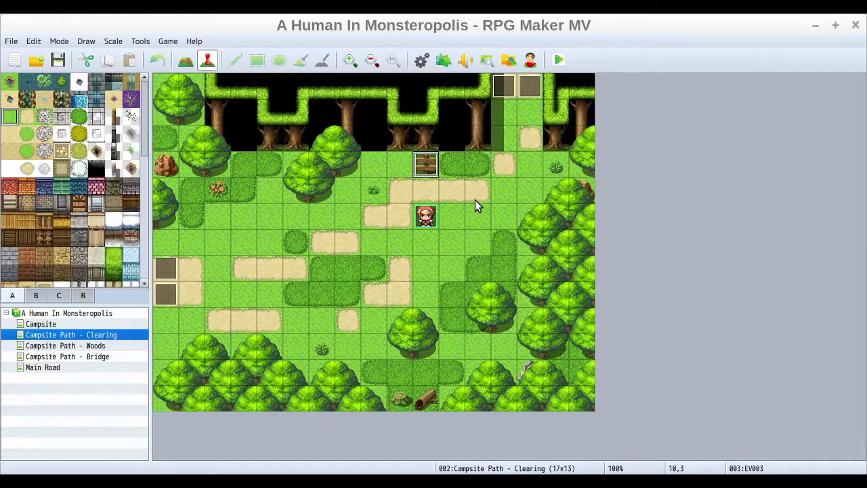
pyautogui.click(44, 368)
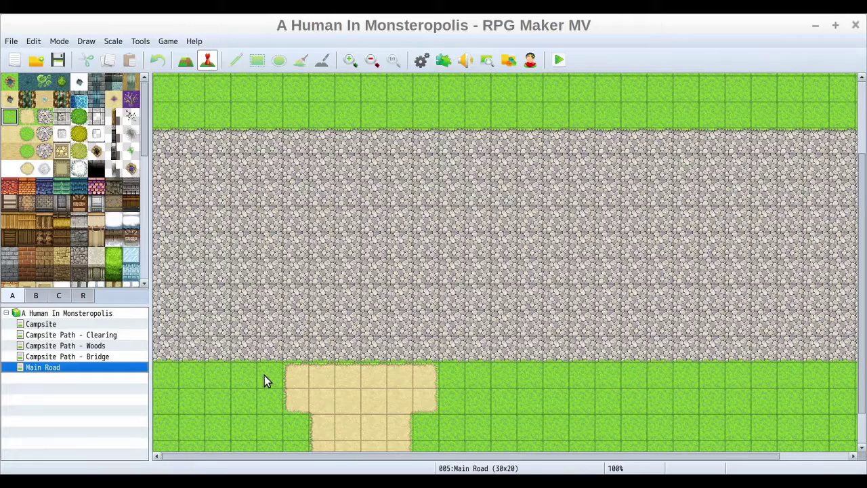
pyautogui.click(450, 378)
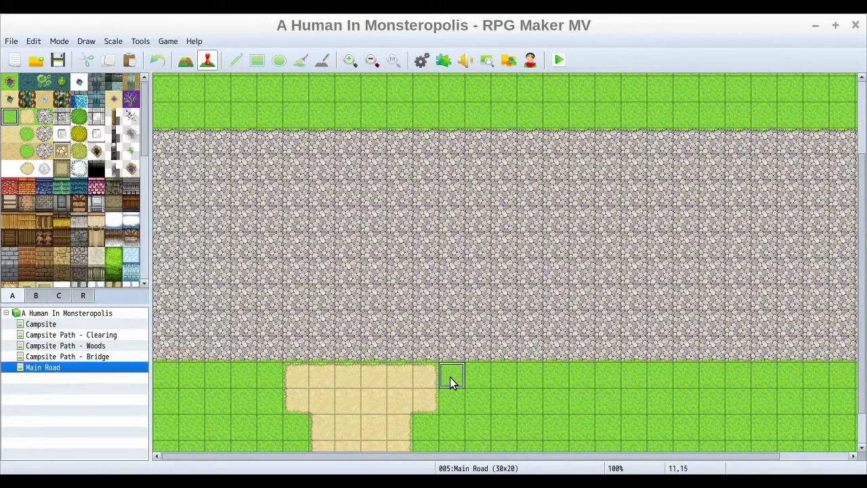
pyautogui.rightClick(450, 378)
pyautogui.click(477, 394)
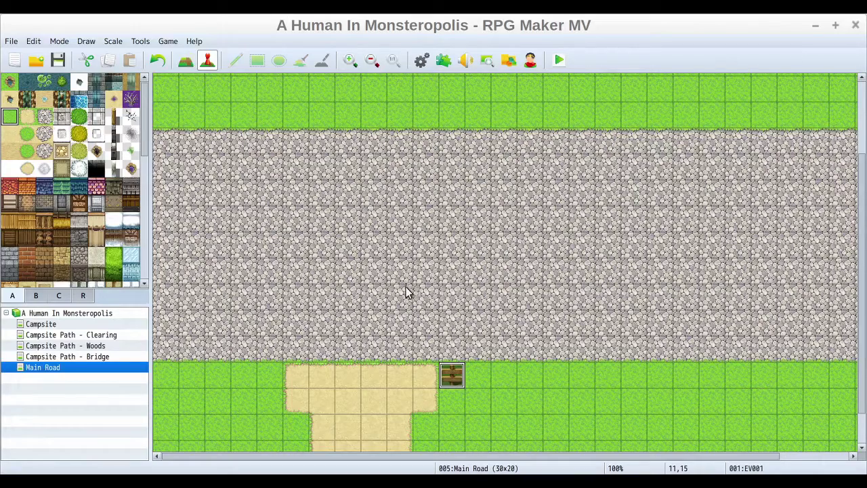
# Change the sign's Show Text from 'Main Road' to 'Camp Area' and confirm both dialogs
pyautogui.doubleClick(453, 378)
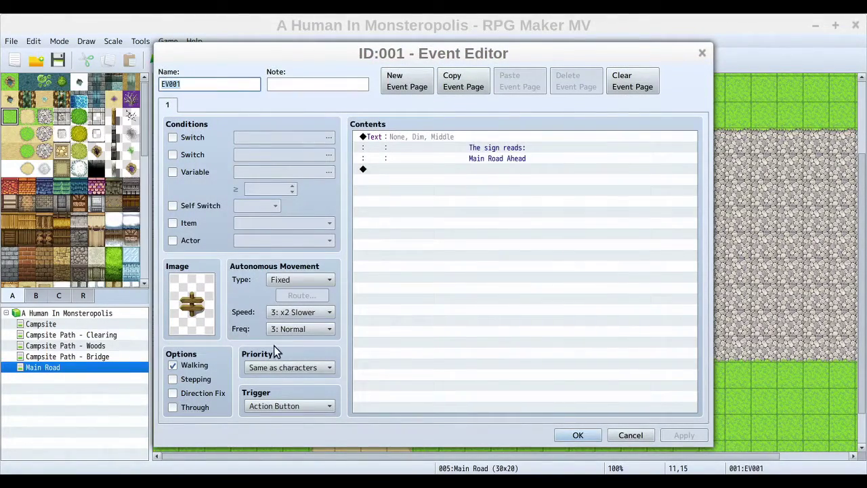
pyautogui.doubleClick(431, 137)
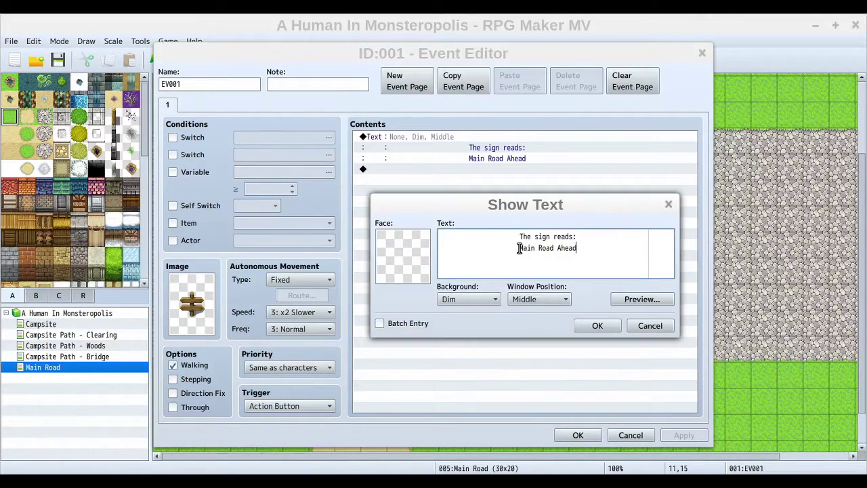
pyautogui.moveTo(519, 248); pyautogui.dragTo(557, 250)
pyautogui.write('Camp Area')
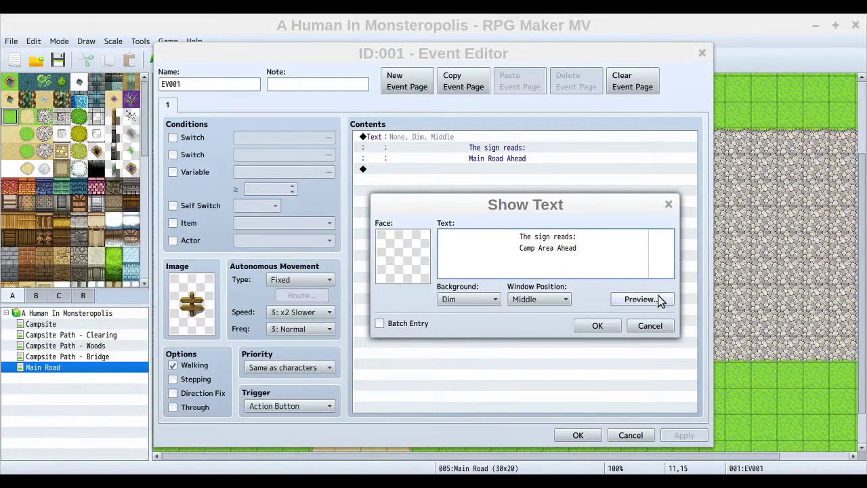
pyautogui.click(605, 328)
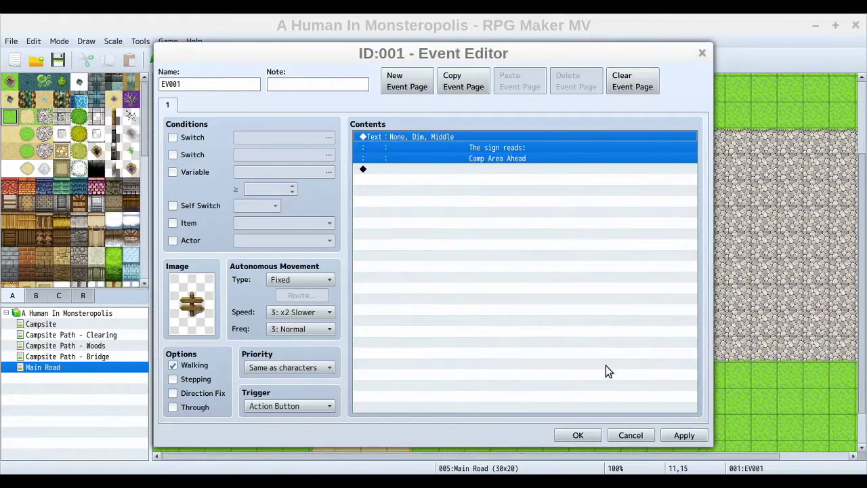
pyautogui.click(576, 435)
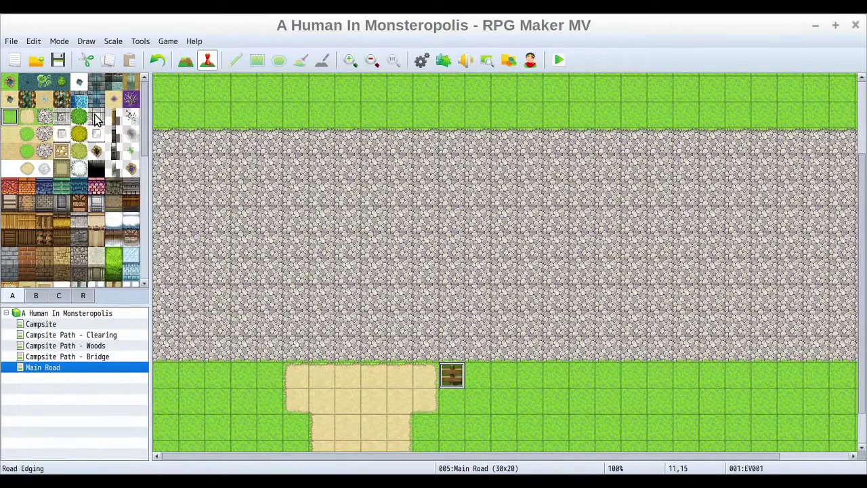
pyautogui.doubleClick(451, 377)
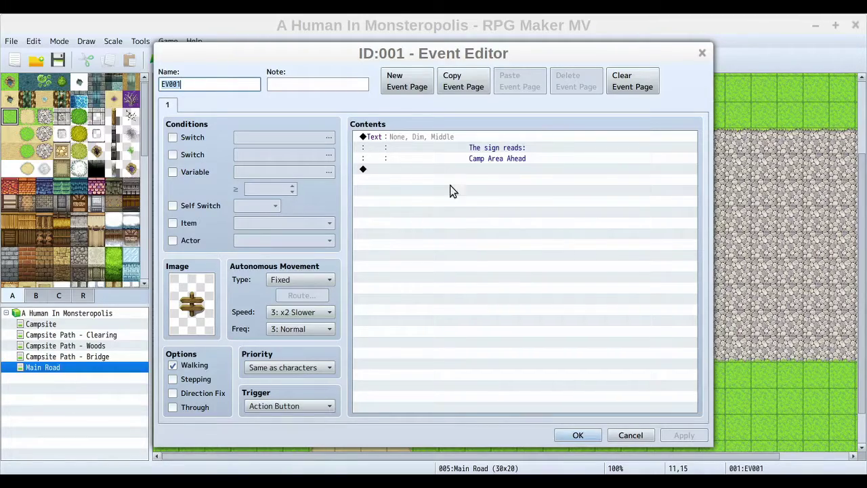
pyautogui.click(575, 437)
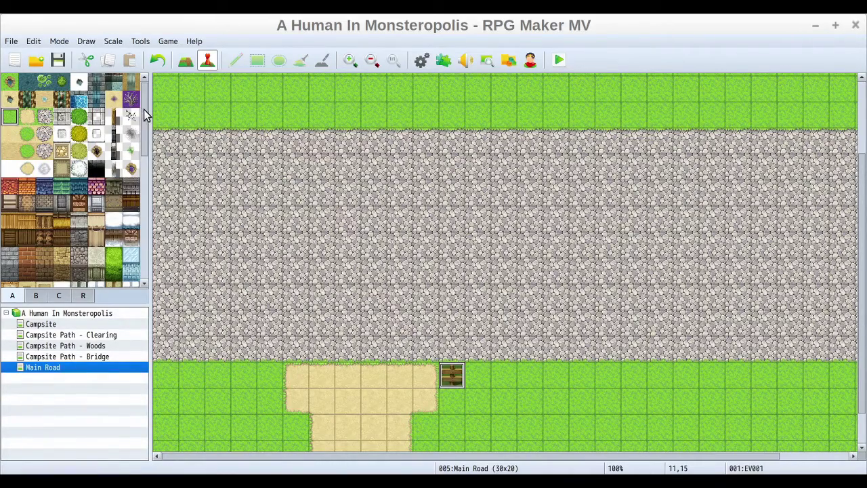
# Select the large tree tile from tileset tab B with the Pencil tool
pyautogui.moveTo(144, 107); pyautogui.dragTo(141, 162)
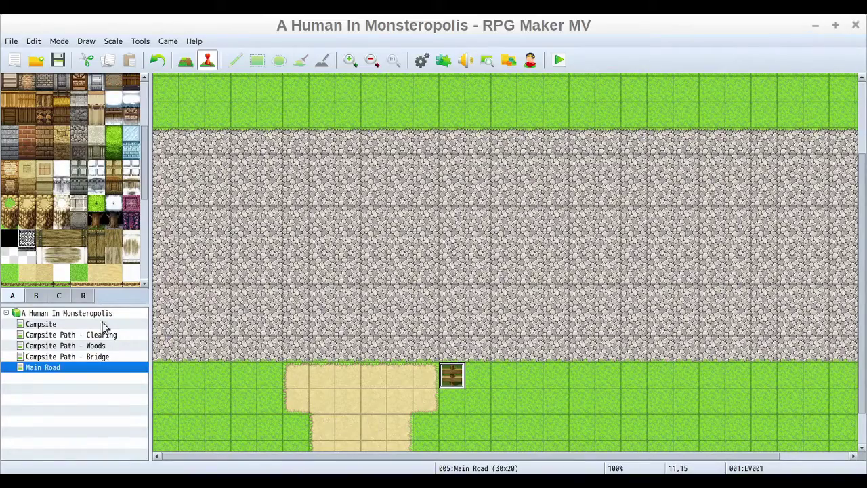
pyautogui.moveTo(268, 455); pyautogui.dragTo(194, 455)
pyautogui.scroll(5, 140, 136)
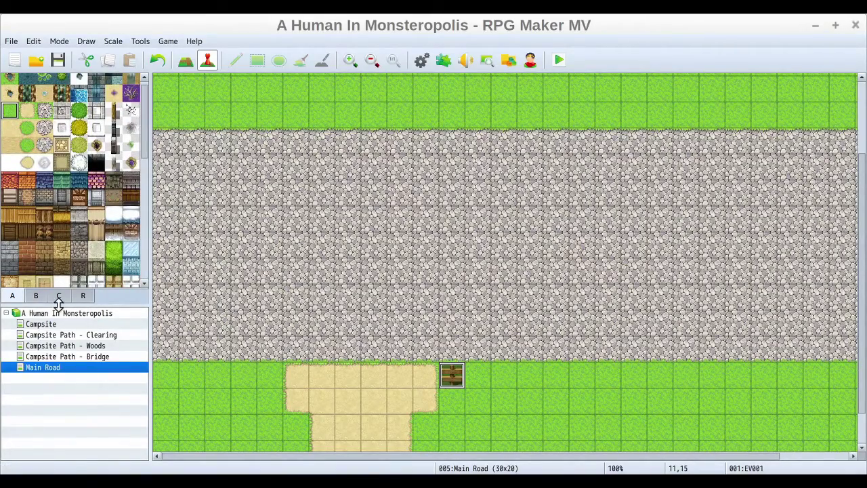
pyautogui.click(35, 296)
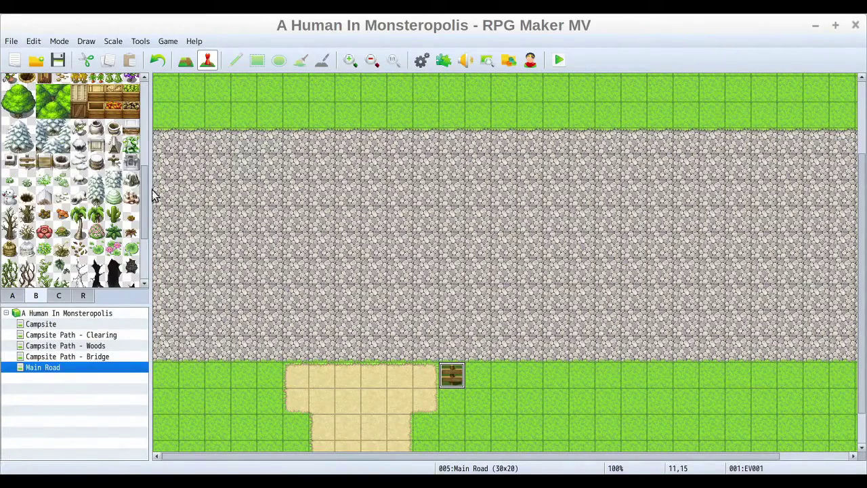
pyautogui.moveTo(144, 190); pyautogui.dragTo(144, 147)
pyautogui.moveTo(6, 225); pyautogui.dragTo(30, 236)
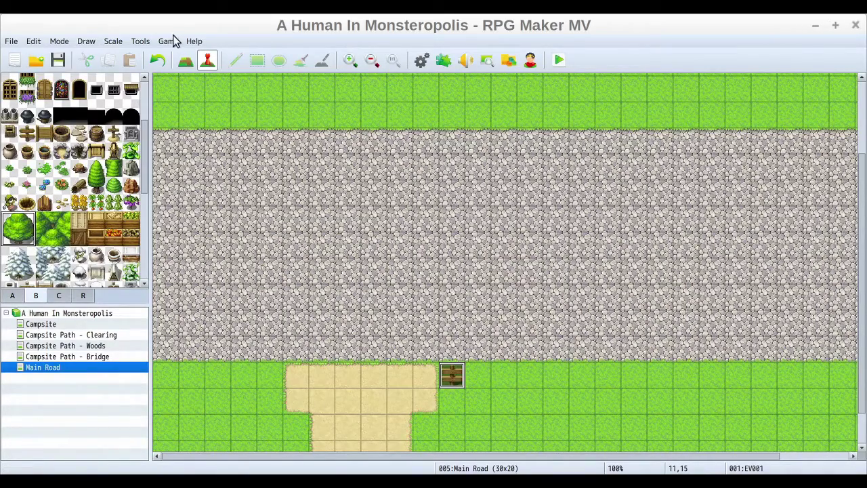
pyautogui.click(185, 59)
pyautogui.click(235, 60)
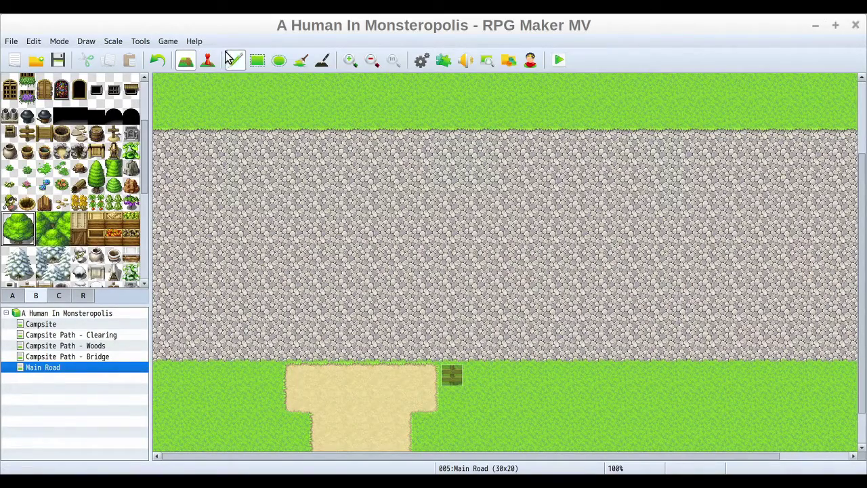
# Plant five trees on the lower grass verge around the dirt path and road edge
pyautogui.click(254, 407)
pyautogui.click(217, 427)
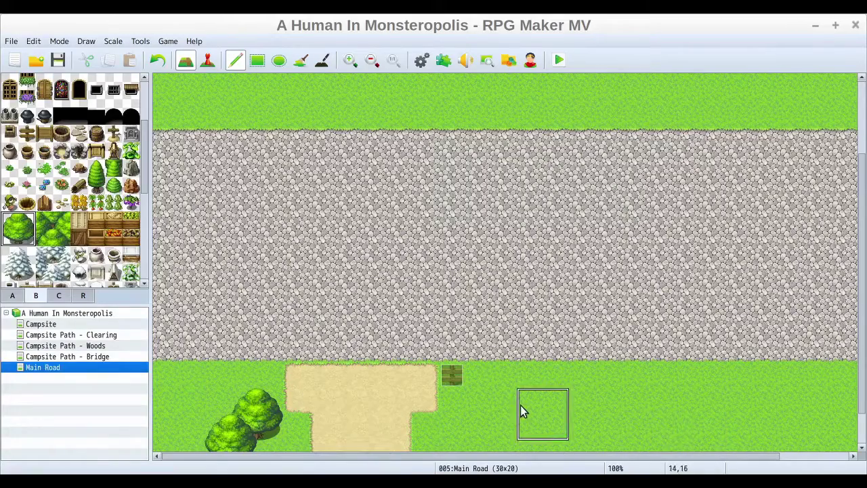
pyautogui.click(456, 423)
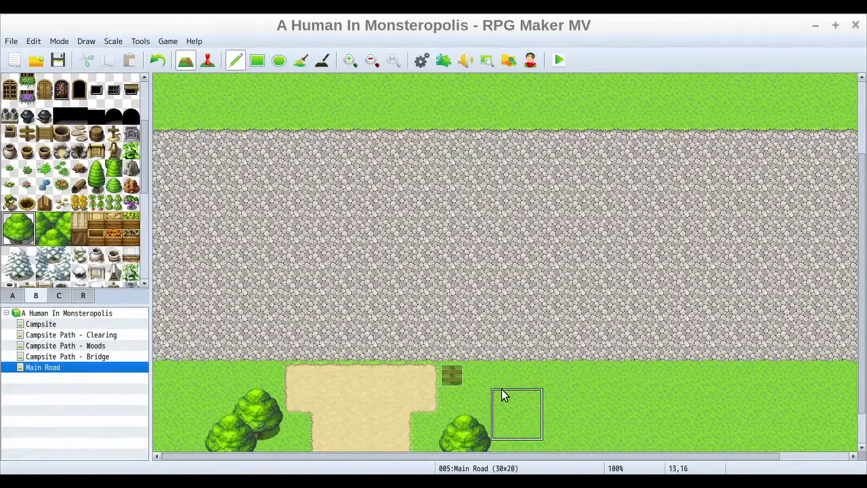
pyautogui.click(549, 376)
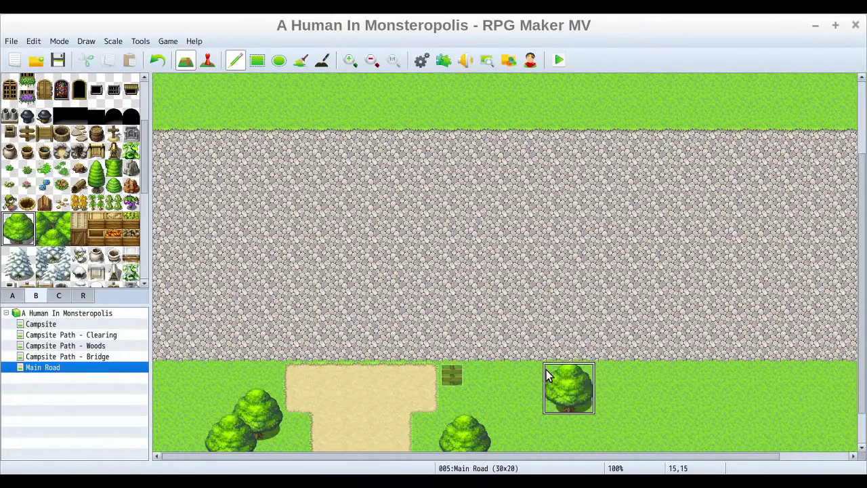
pyautogui.click(692, 347)
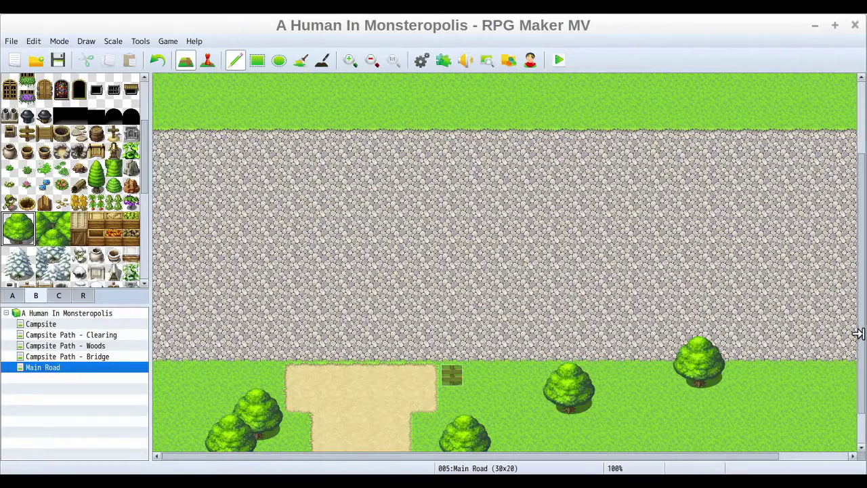
pyautogui.scroll(3, 862, 349)
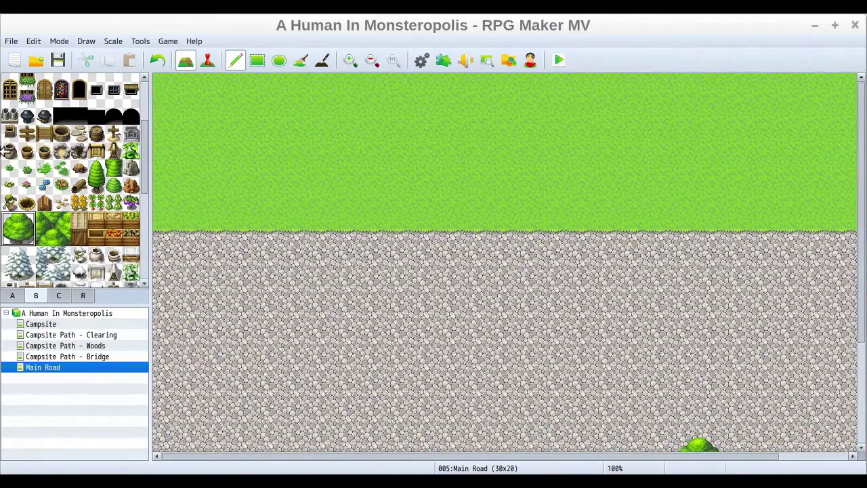
# Plant six trees along the upper grass verge above the cobblestone road
pyautogui.click(214, 167)
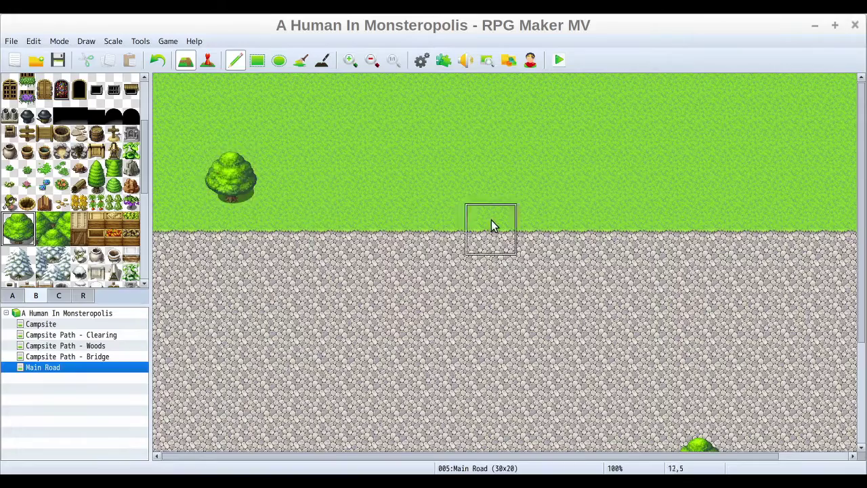
pyautogui.click(323, 143)
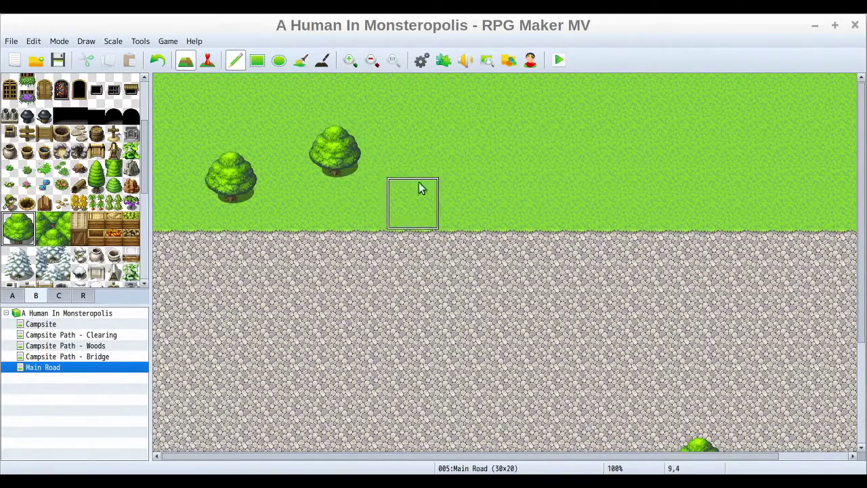
pyautogui.click(428, 100)
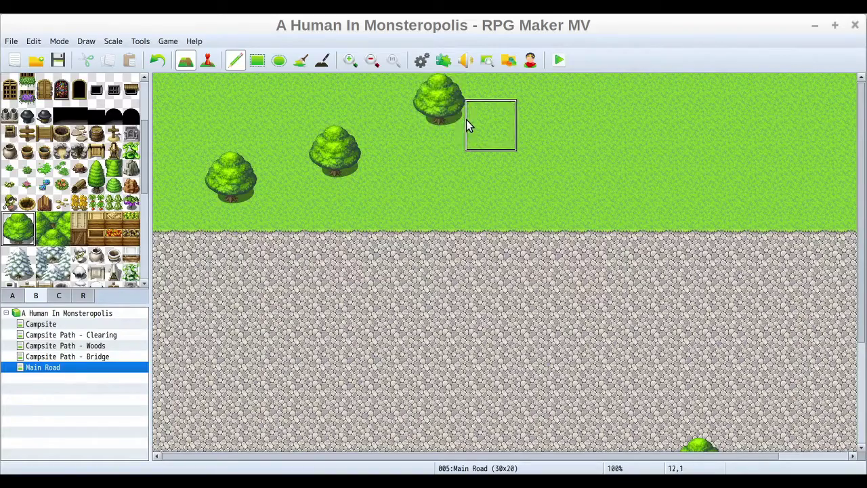
pyautogui.click(456, 117)
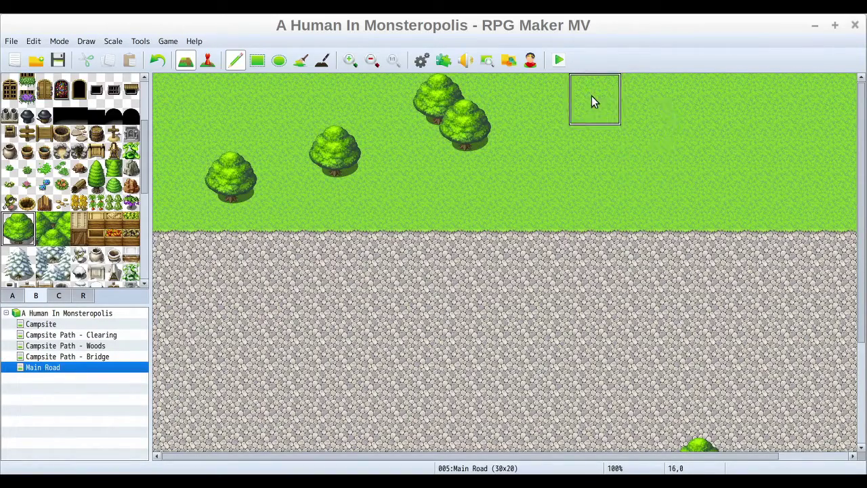
pyautogui.click(594, 134)
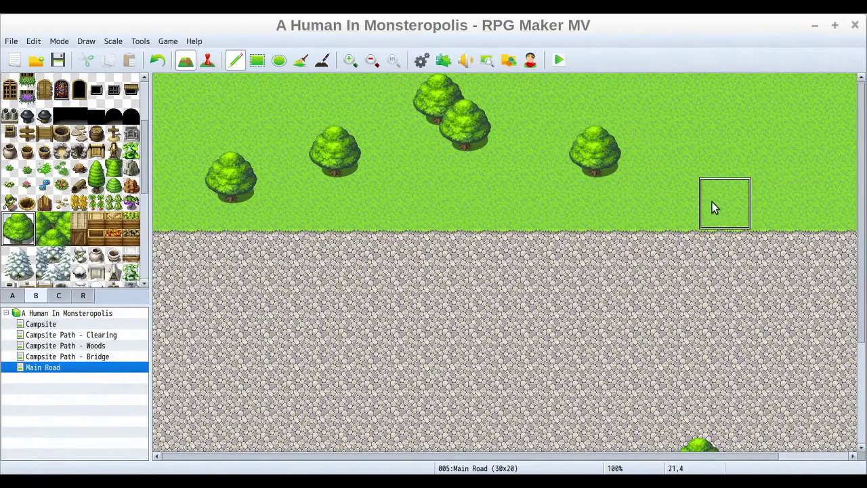
pyautogui.click(712, 207)
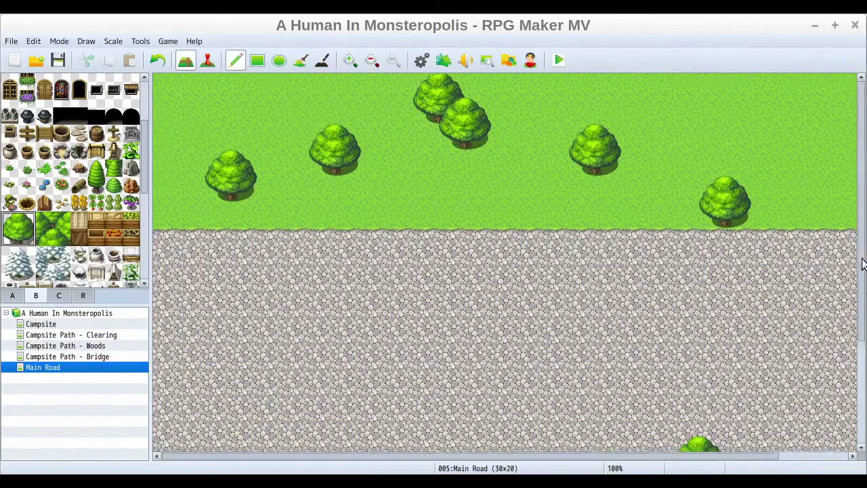
# Add trees at the right and left ends of the lower grass verge
pyautogui.moveTo(862, 264); pyautogui.dragTo(861, 379)
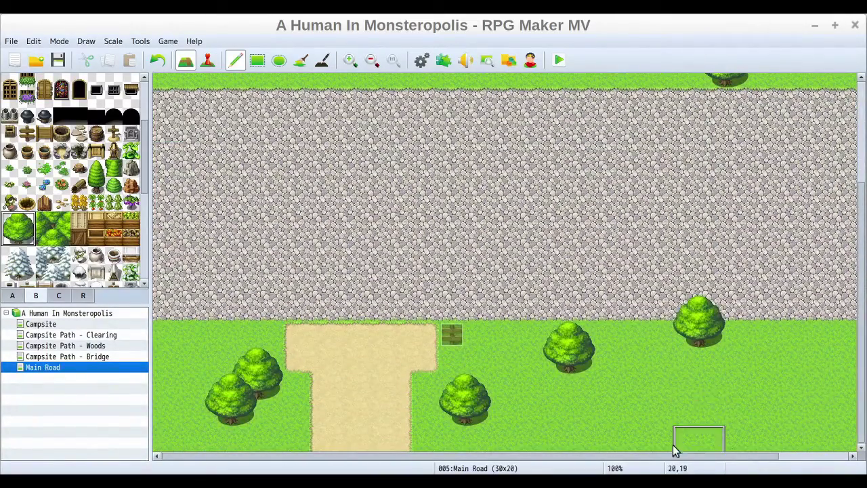
pyautogui.moveTo(657, 456); pyautogui.dragTo(725, 456)
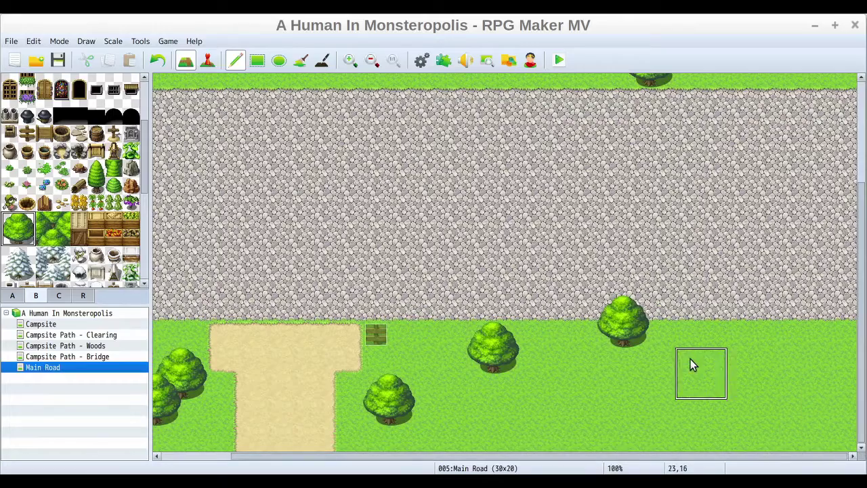
pyautogui.click(714, 384)
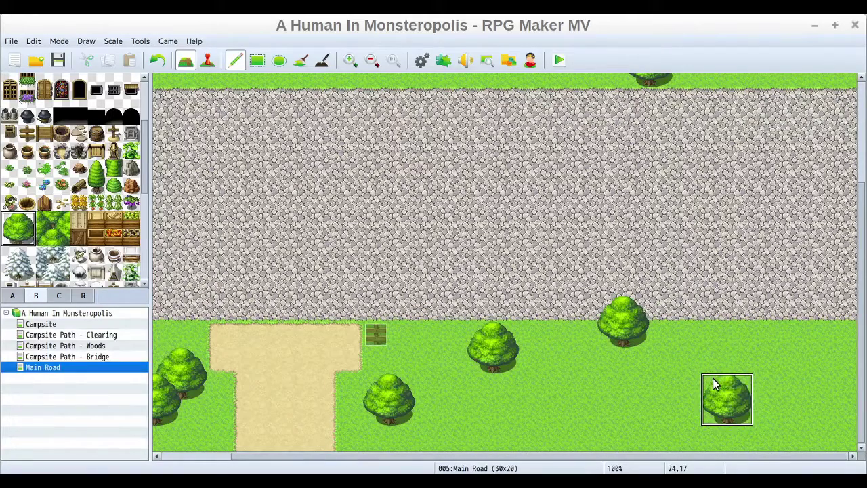
pyautogui.click(765, 340)
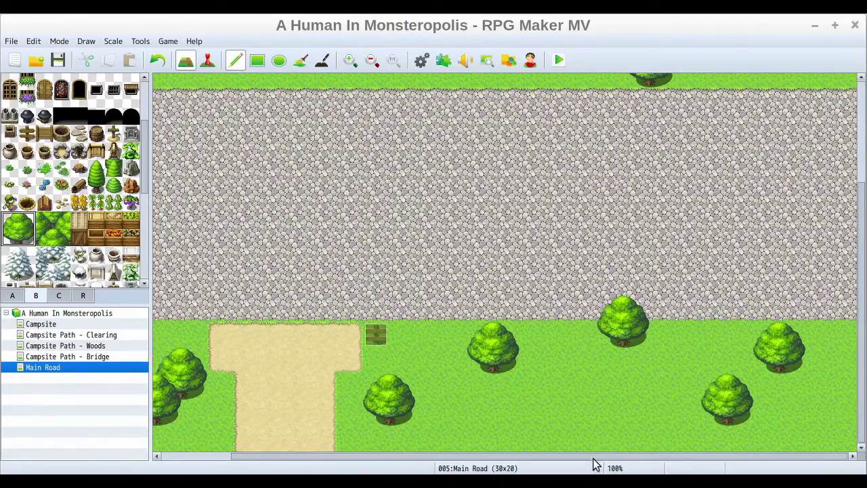
pyautogui.moveTo(594, 456); pyautogui.dragTo(383, 456)
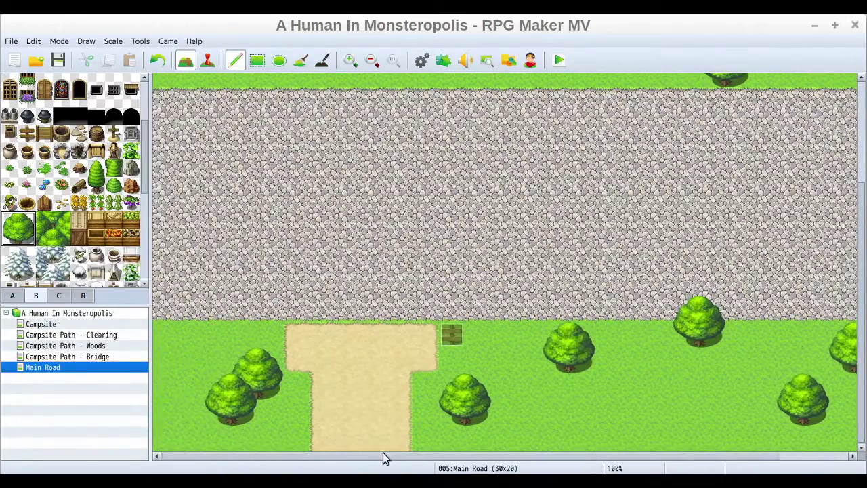
pyautogui.click(166, 318)
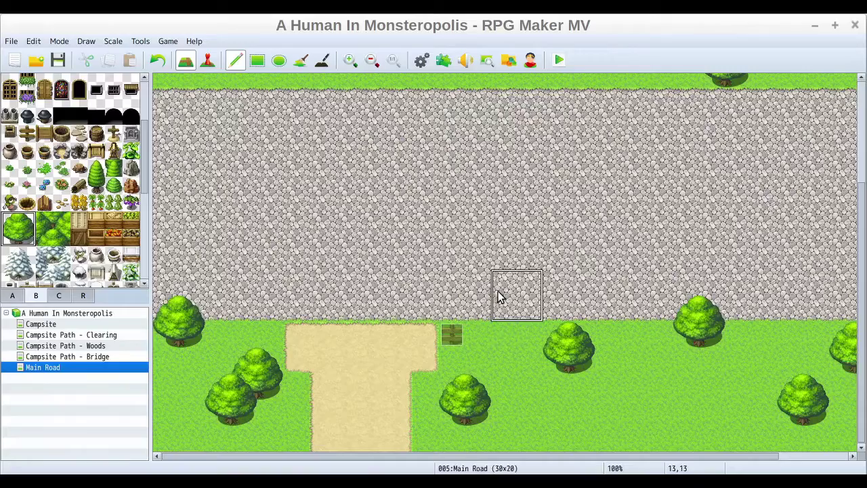
pyautogui.moveTo(859, 270); pyautogui.dragTo(859, 229)
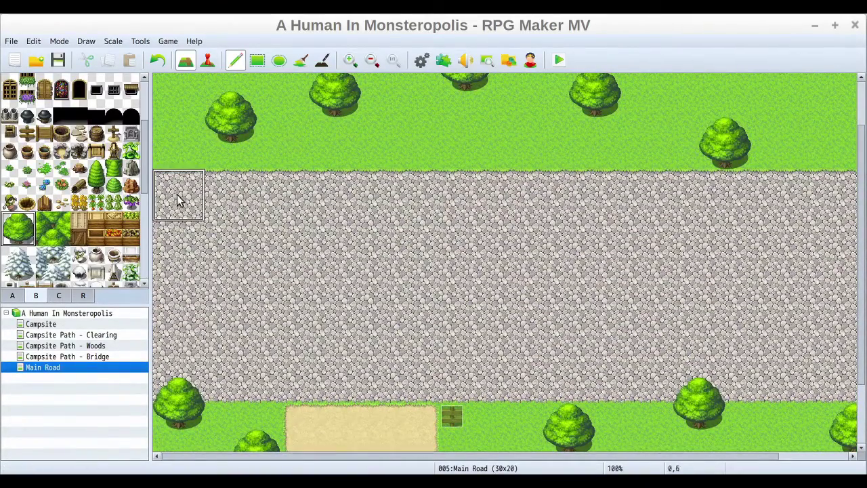
pyautogui.scroll(3, 140, 163)
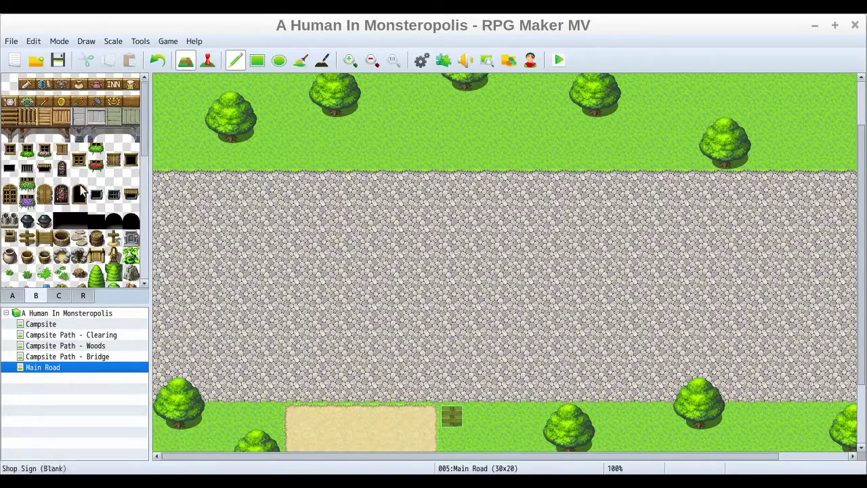
# Outline a small Road Edging rectangle on the road, undoing a stray cobblestone repaint
pyautogui.click(13, 296)
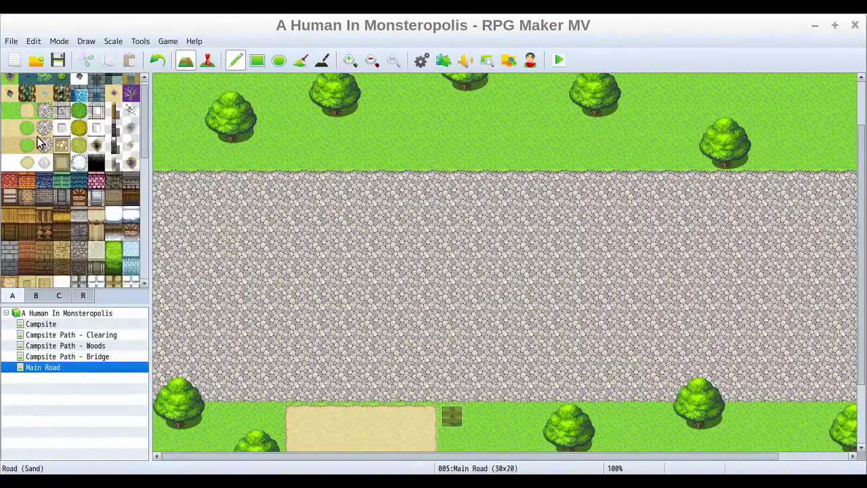
pyautogui.click(96, 111)
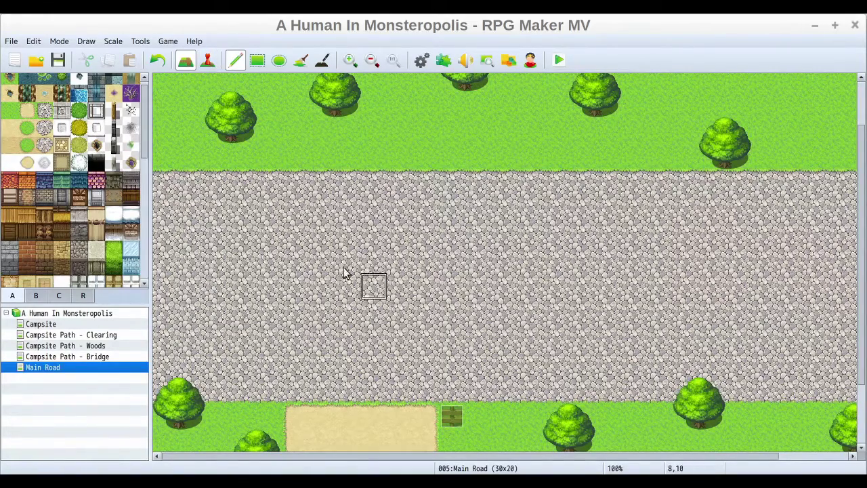
pyautogui.moveTo(295, 258)
pyautogui.mouseDown()
pyautogui.moveTo(374, 256)
pyautogui.moveTo(371, 289)
pyautogui.moveTo(305, 297)
pyautogui.mouseUp()
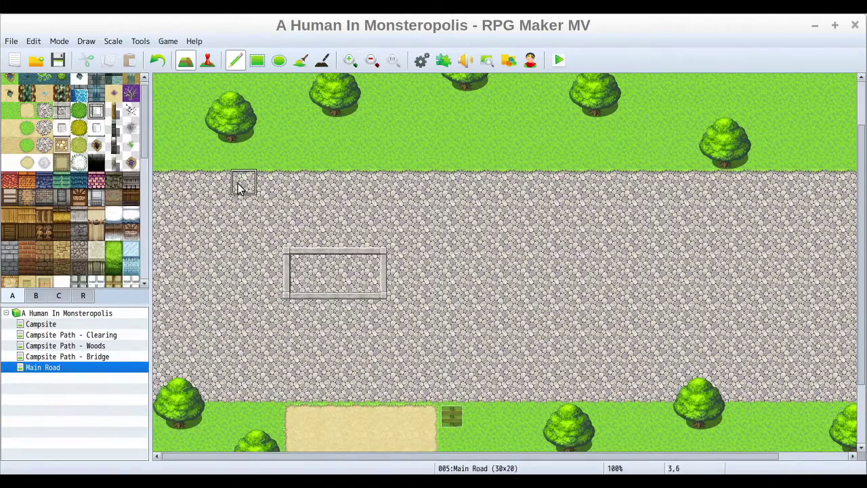
pyautogui.click(62, 112)
pyautogui.moveTo(305, 256)
pyautogui.mouseDown()
pyautogui.moveTo(366, 257)
pyautogui.moveTo(369, 283)
pyautogui.moveTo(305, 290)
pyautogui.mouseUp()
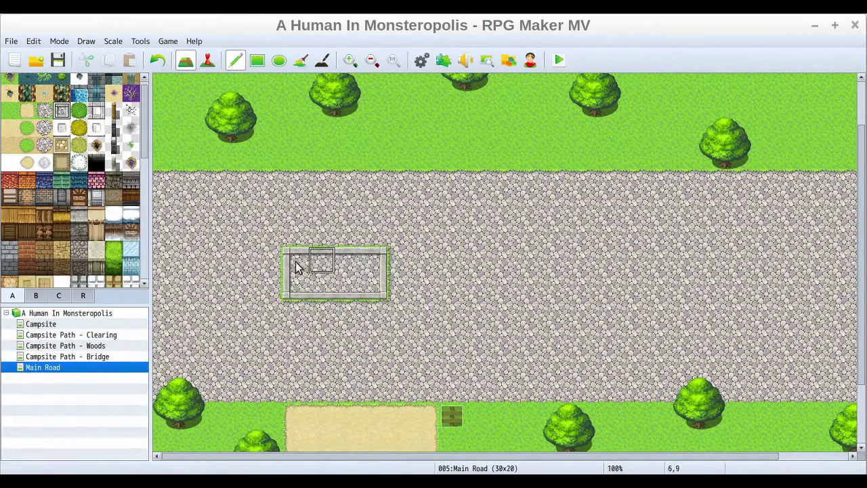
pyautogui.click(157, 60)
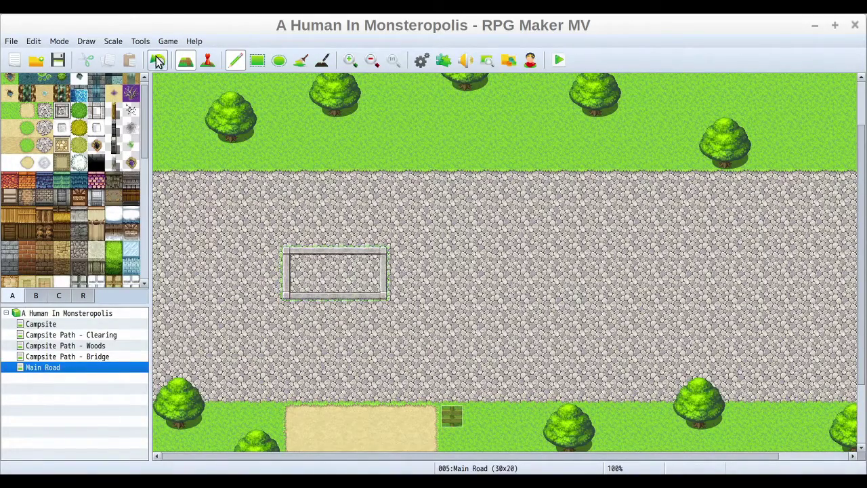